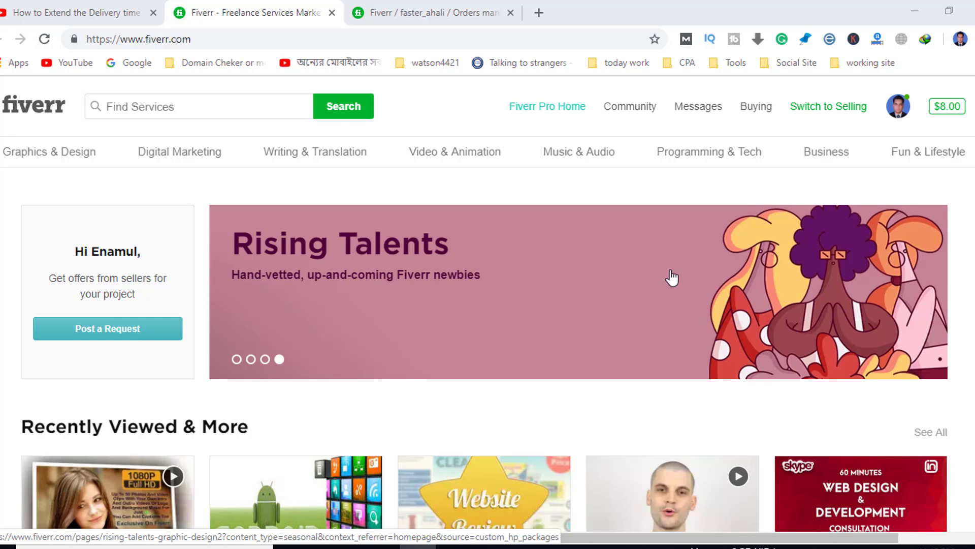
Switch to the management page for the $45 geo-tag photos order
scroll(561, 330, "down", 3)
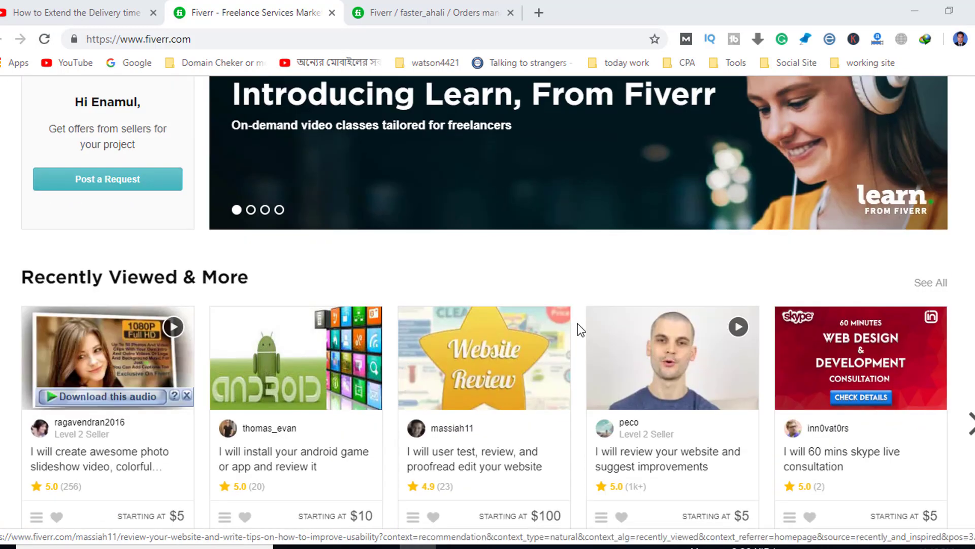
scroll(609, 308, "up", 5)
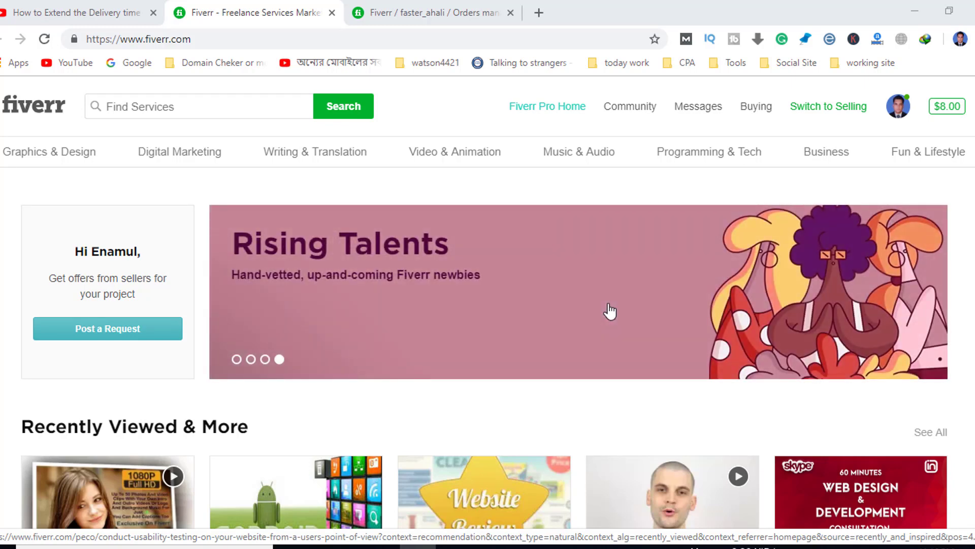
scroll(615, 307, "down", 2)
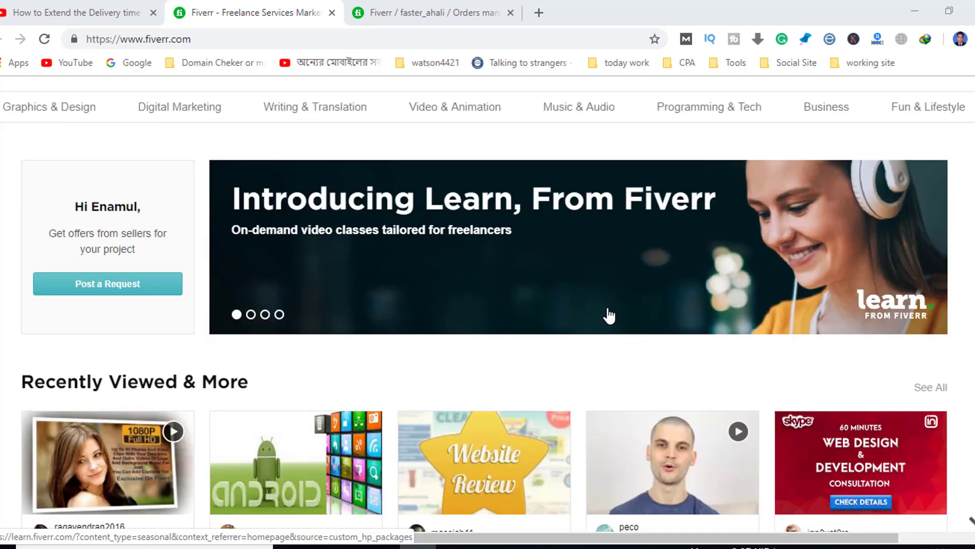
scroll(621, 304, "up", 2)
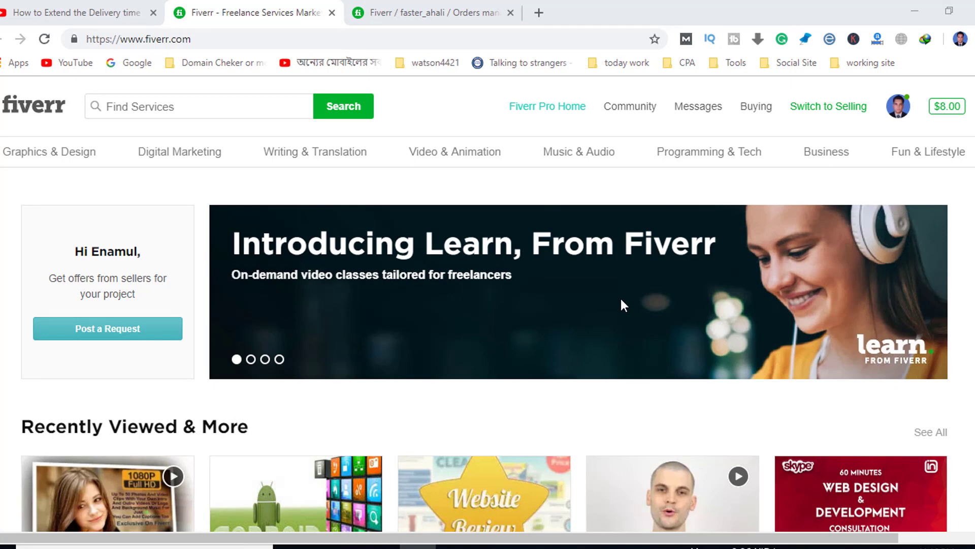
scroll(621, 300, "down", 2)
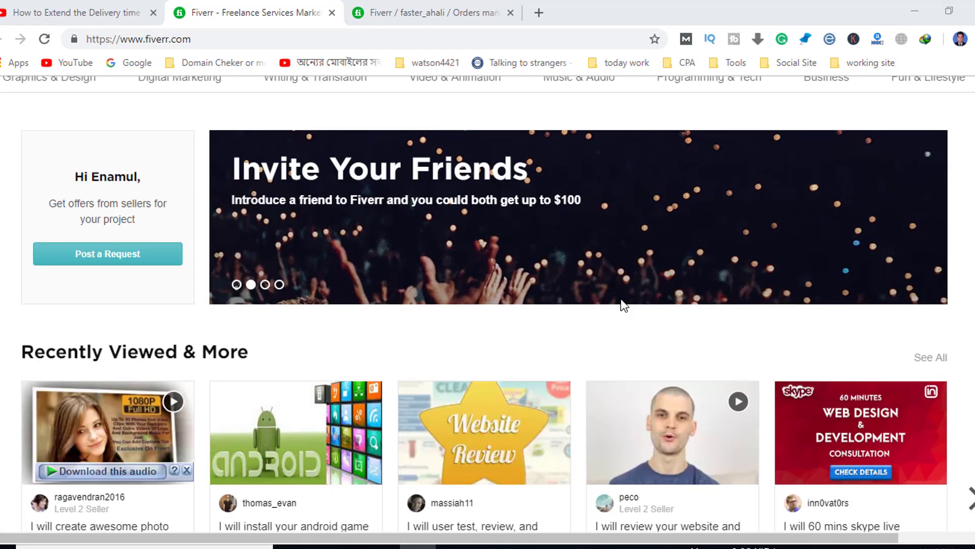
scroll(621, 300, "up", 2)
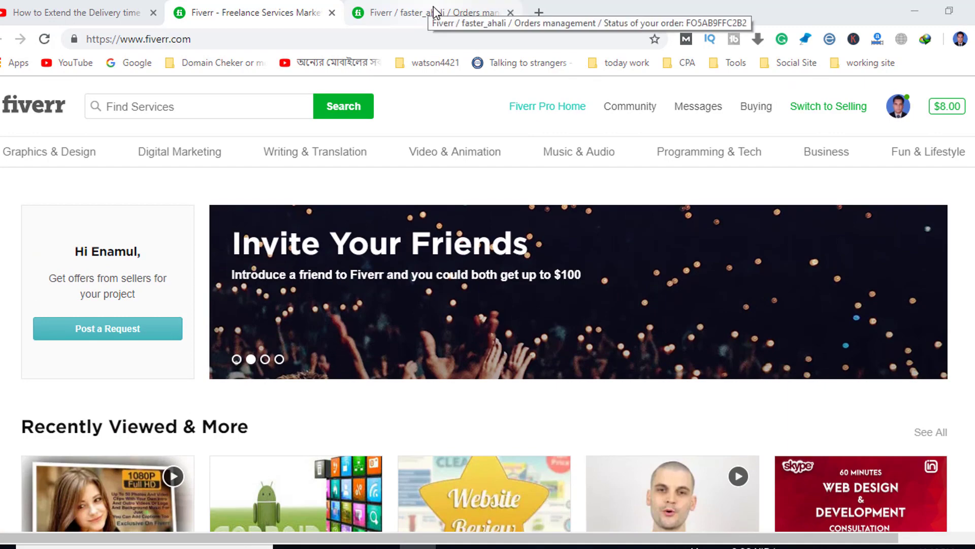
left_click(434, 11)
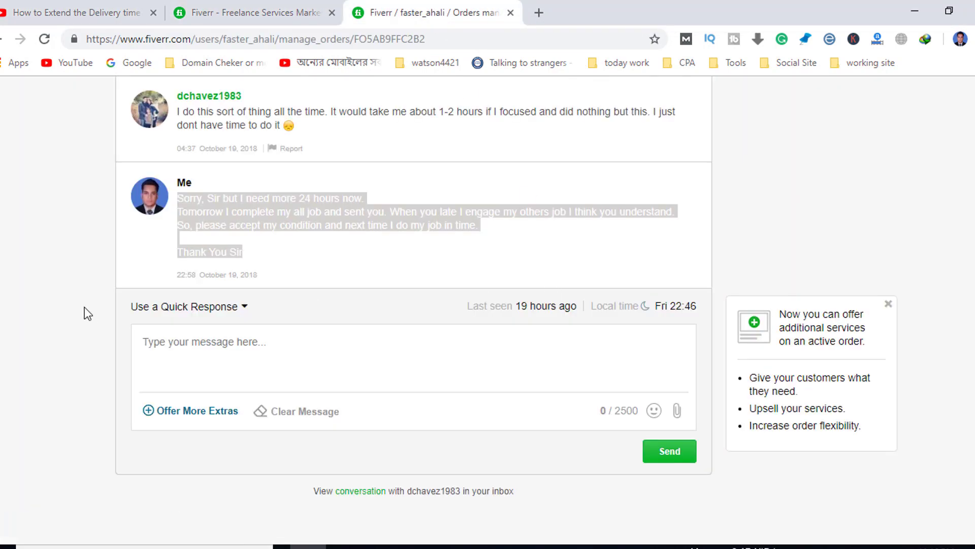
scroll(918, 342, "up", 15)
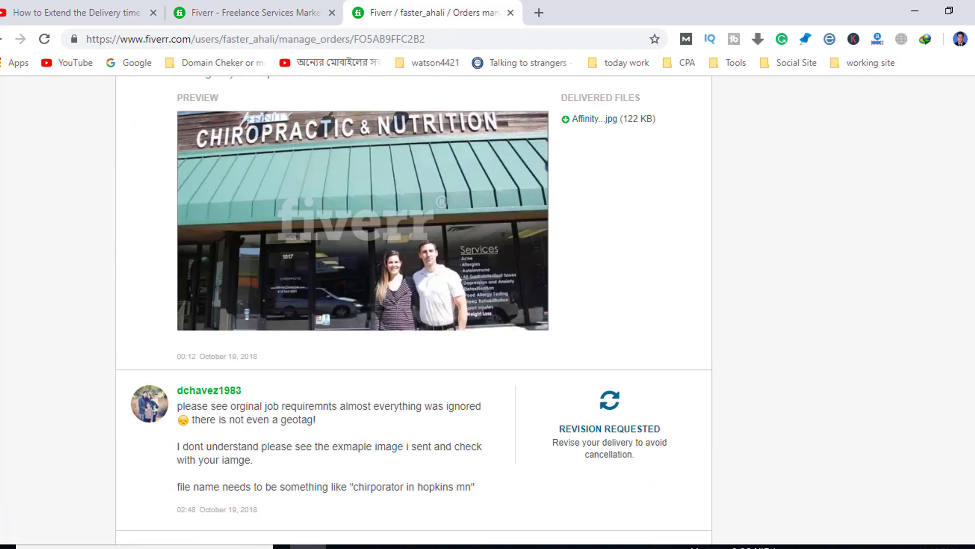
scroll(407, 305, "up", 15)
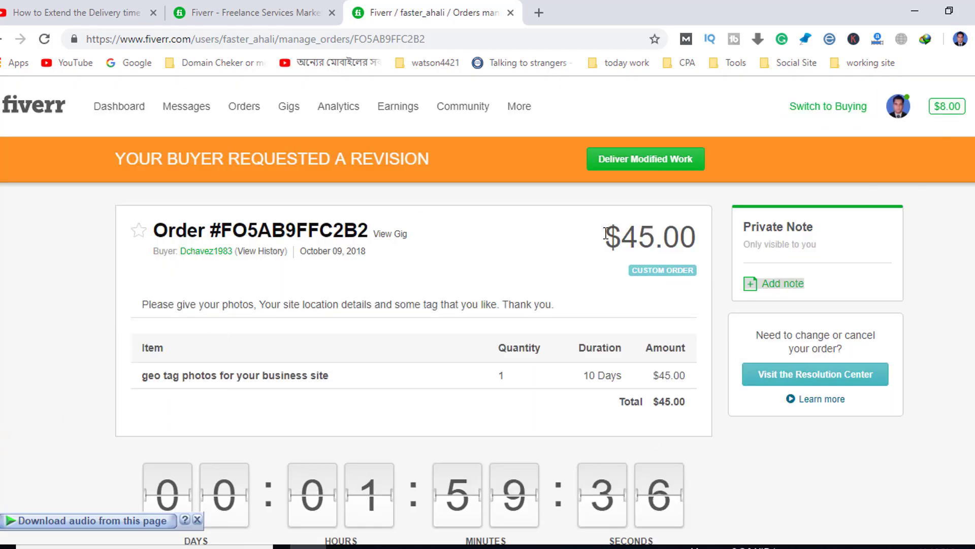
Check the order title and price, then go to this order's Resolution Center
mouse_move(606, 233)
left_mouse_down()
mouse_move(641, 236)
mouse_move(614, 239)
left_mouse_up()
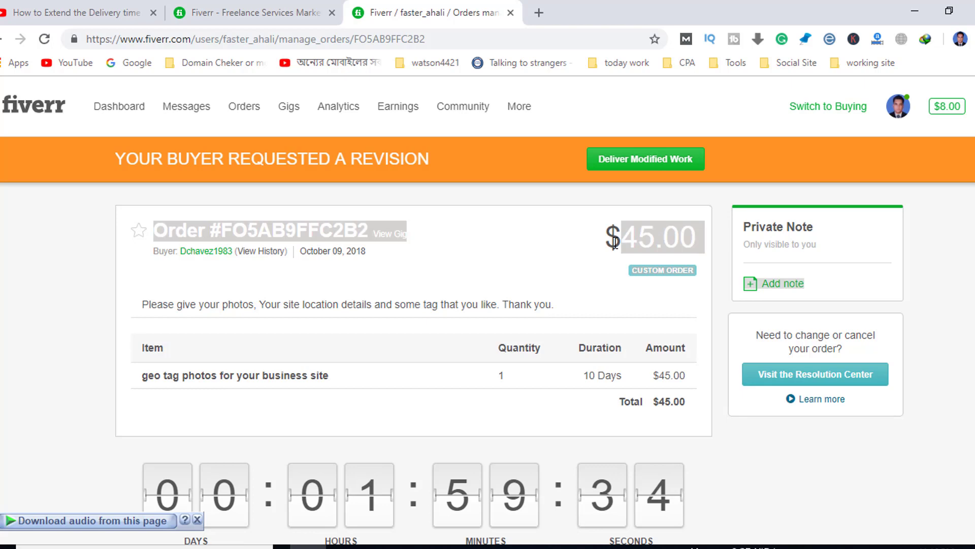
left_click(19, 300)
scroll(46, 311, "down", 1)
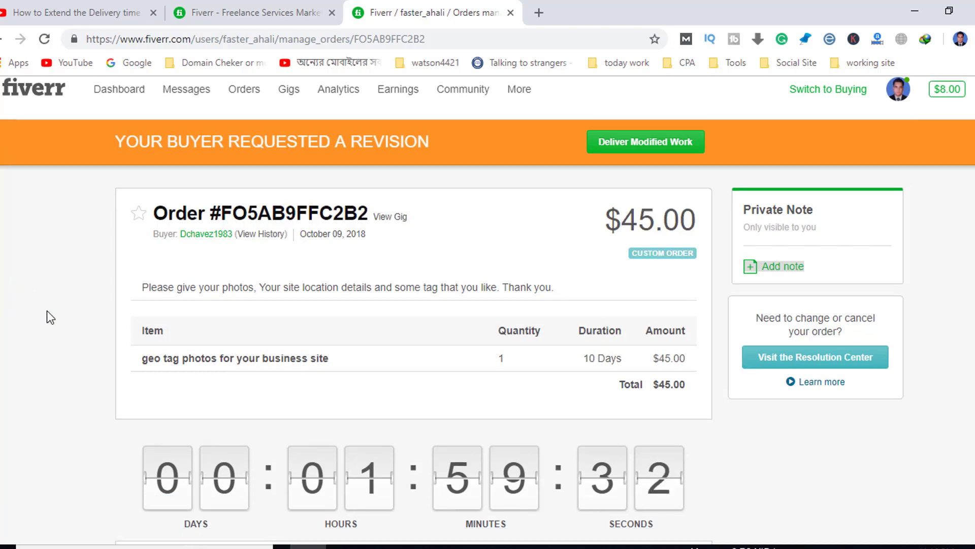
scroll(47, 310, "down", 3)
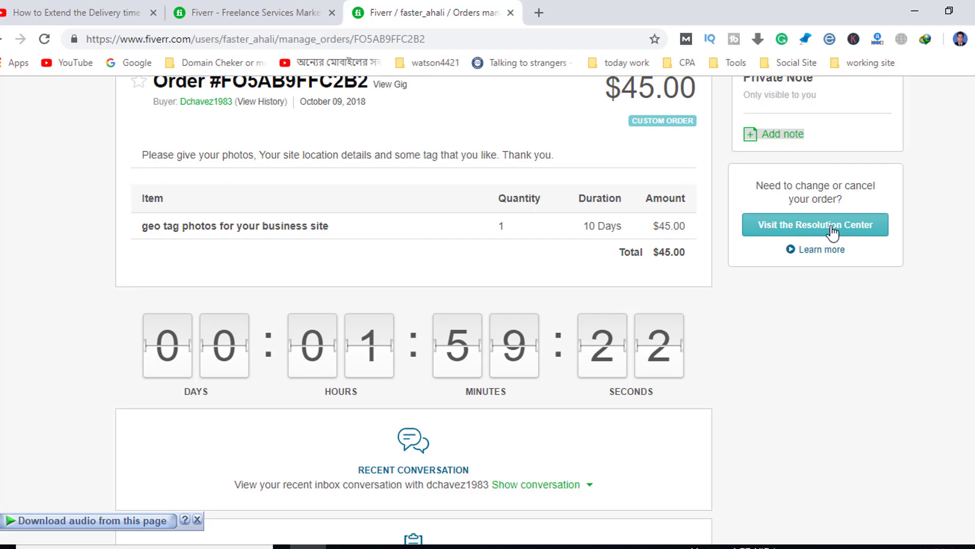
scroll(779, 295, "up", 3)
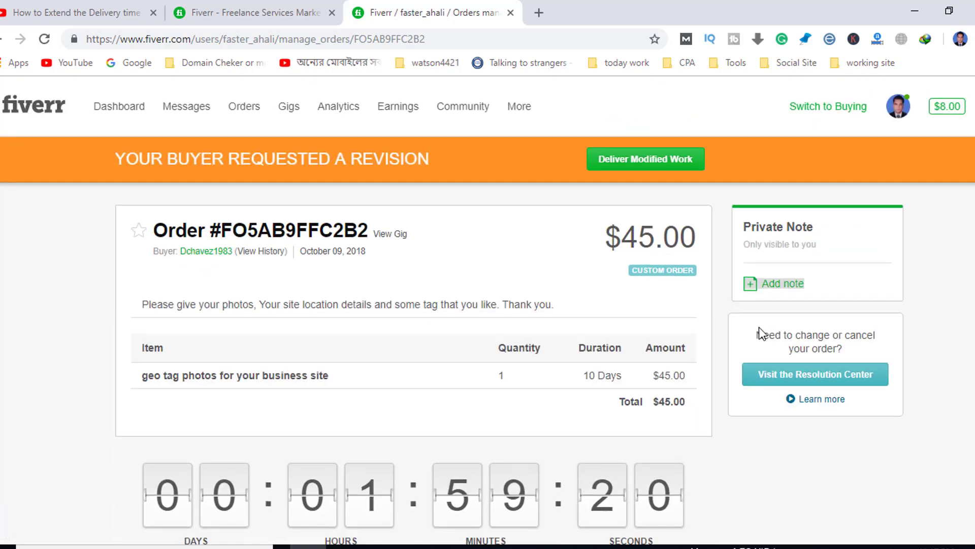
left_click(850, 382)
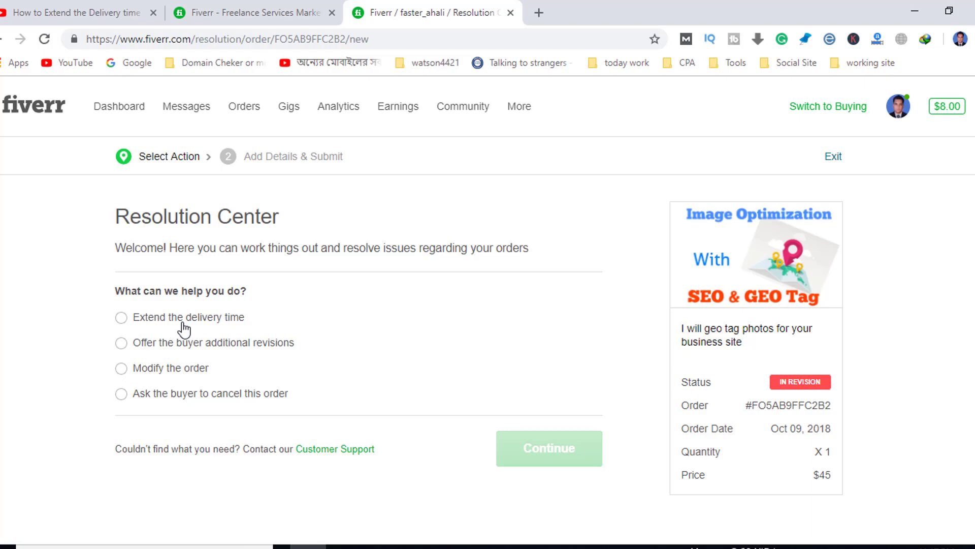
Pick 'Extend the delivery time' with reason 'The buyer was not satisfied with their final delivery' and continue
left_click(122, 319)
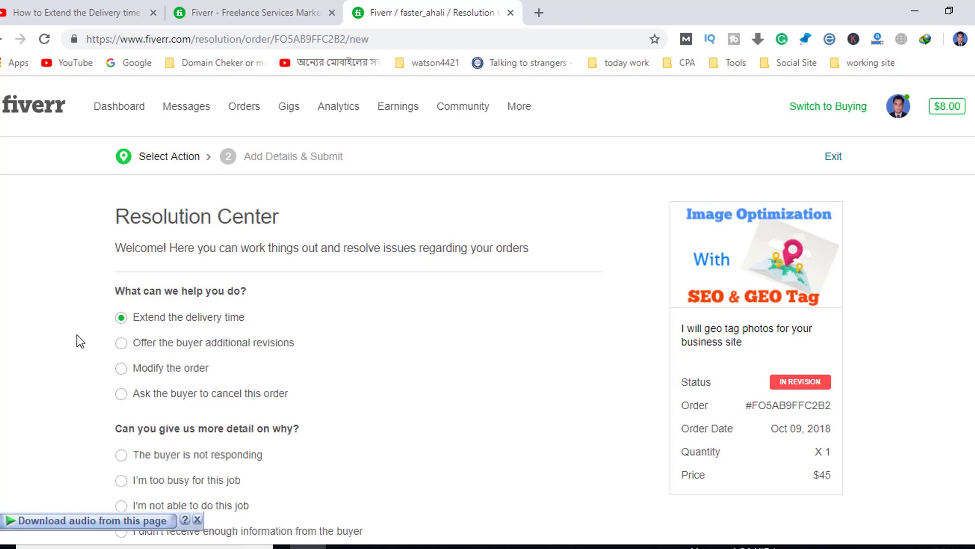
scroll(77, 335, "down", 1)
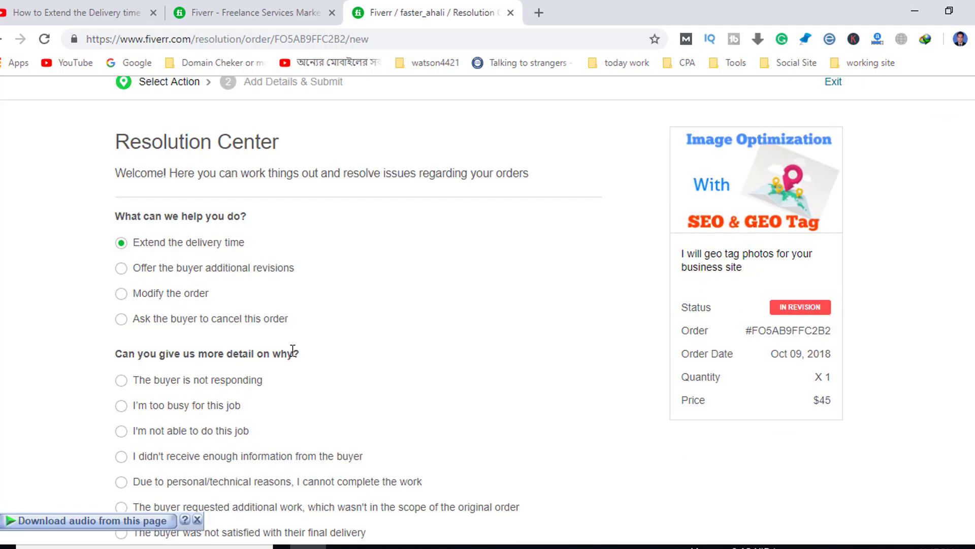
scroll(318, 348, "down", 1)
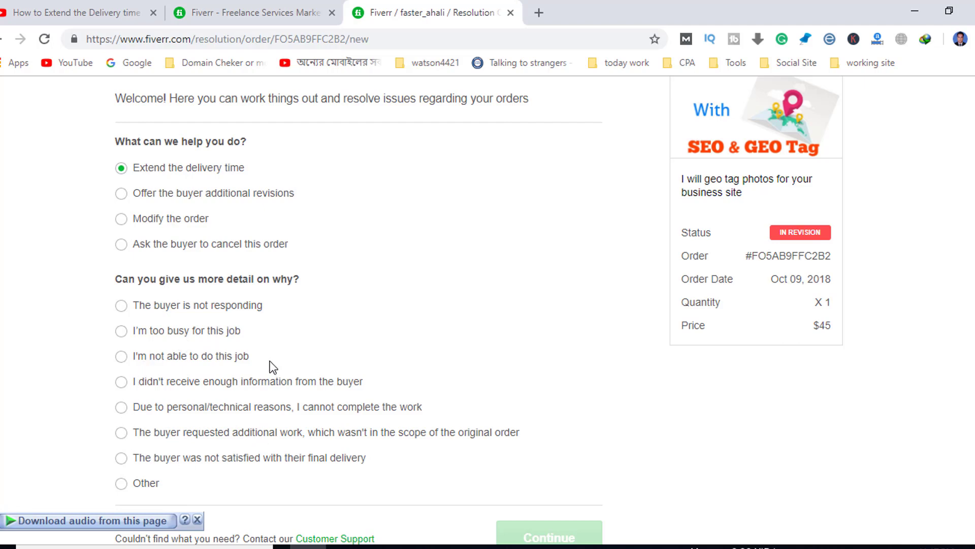
left_click(122, 460)
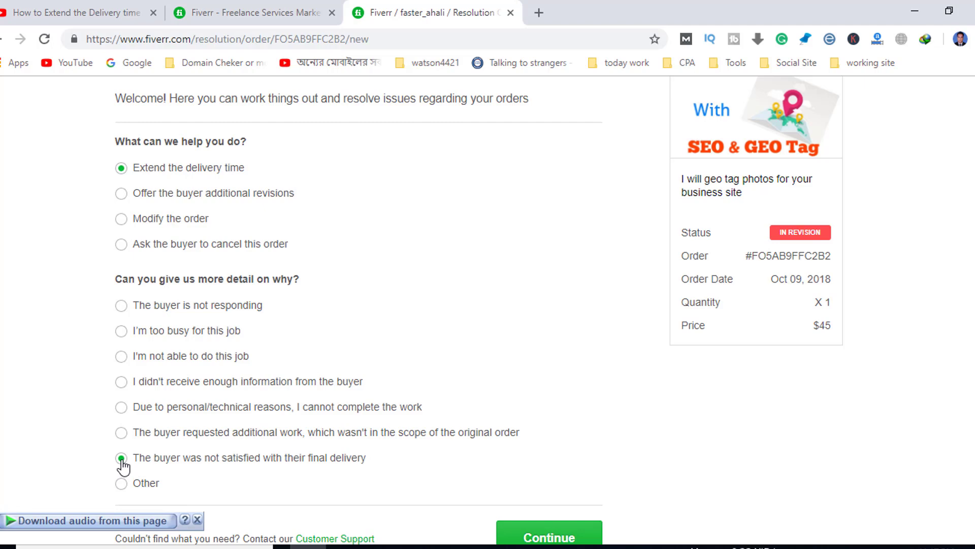
scroll(137, 455, "down", 3)
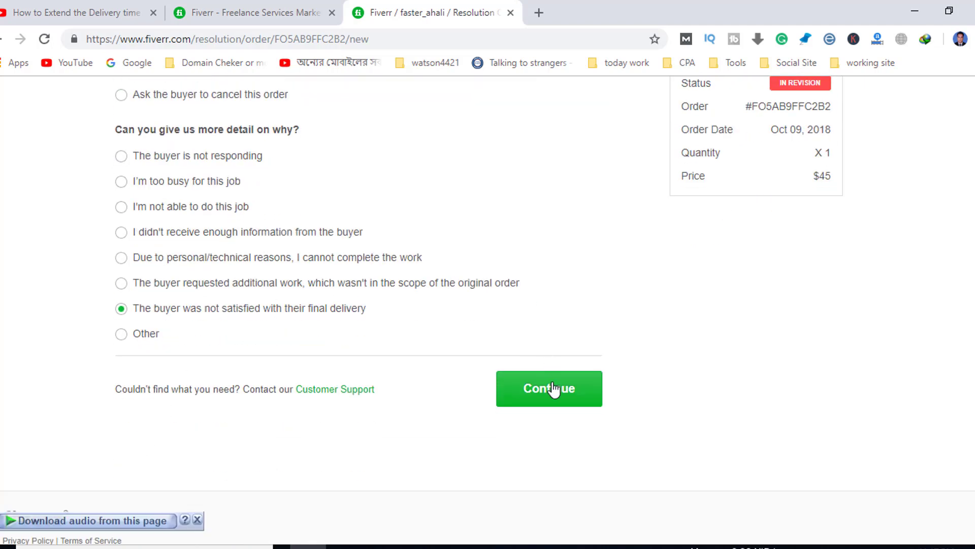
left_click(550, 386)
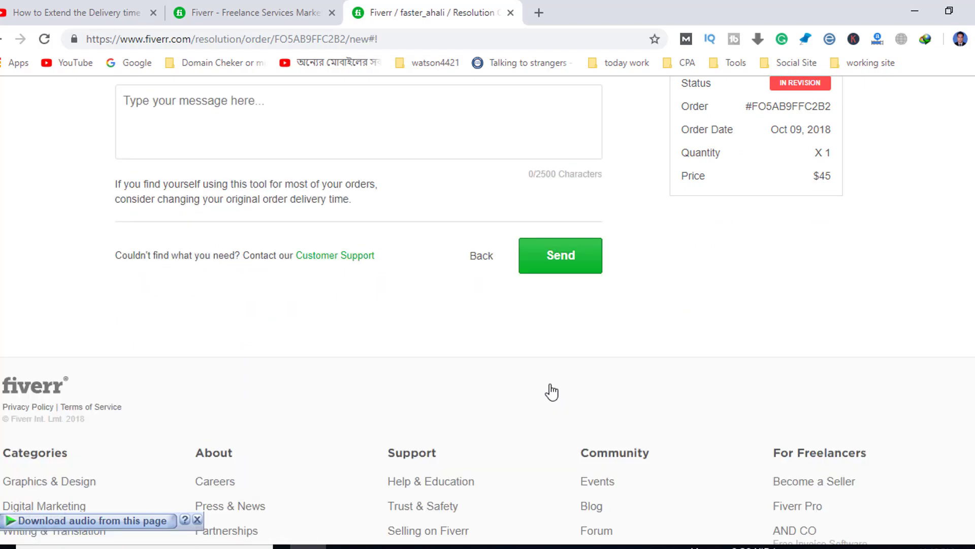
Request 2 extra days (delivery Oct 21, 2018), paste the apology message, and send
scroll(538, 432, "up", 4)
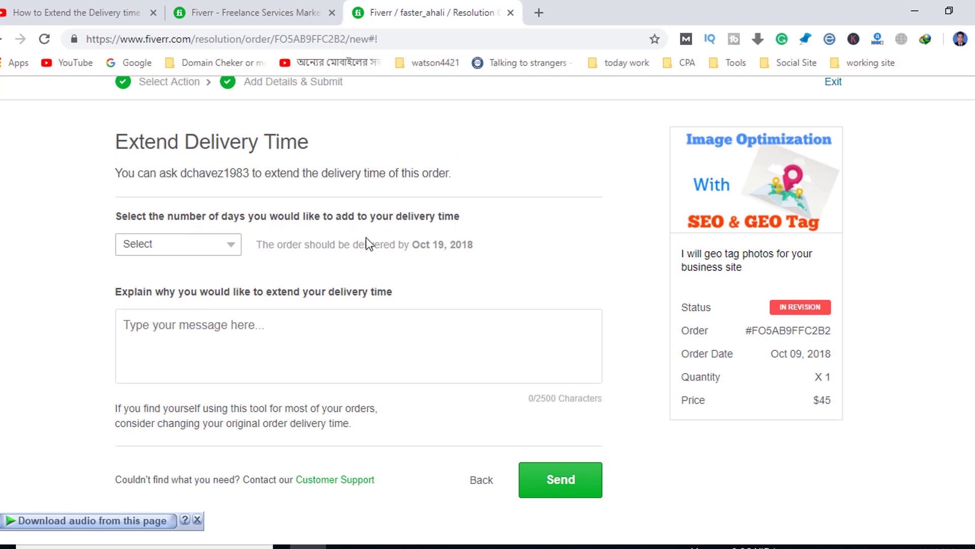
left_click(233, 242)
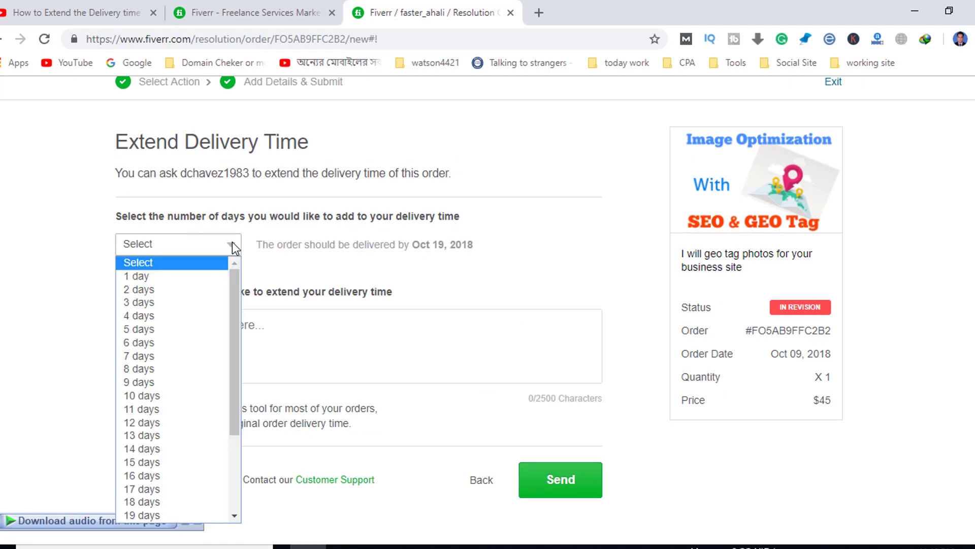
left_click(182, 288)
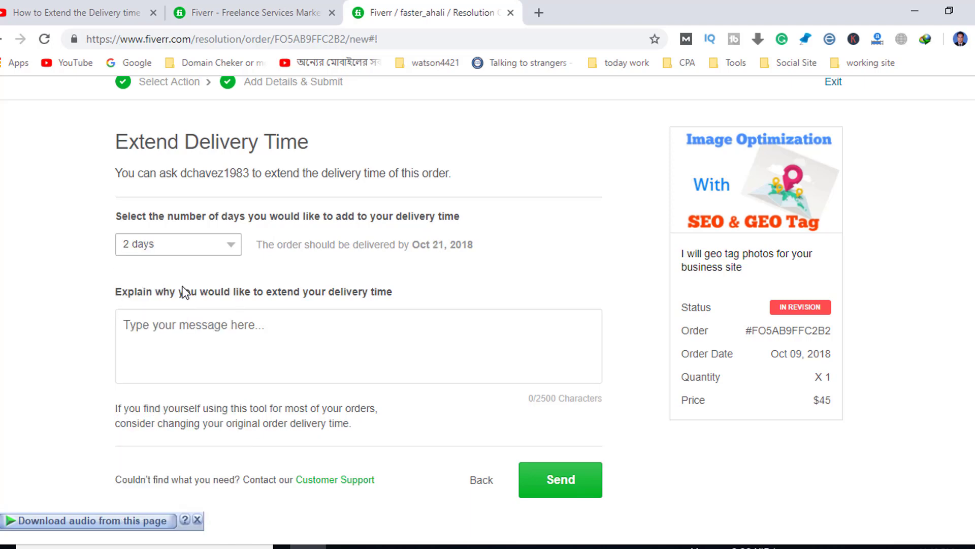
left_click(169, 329)
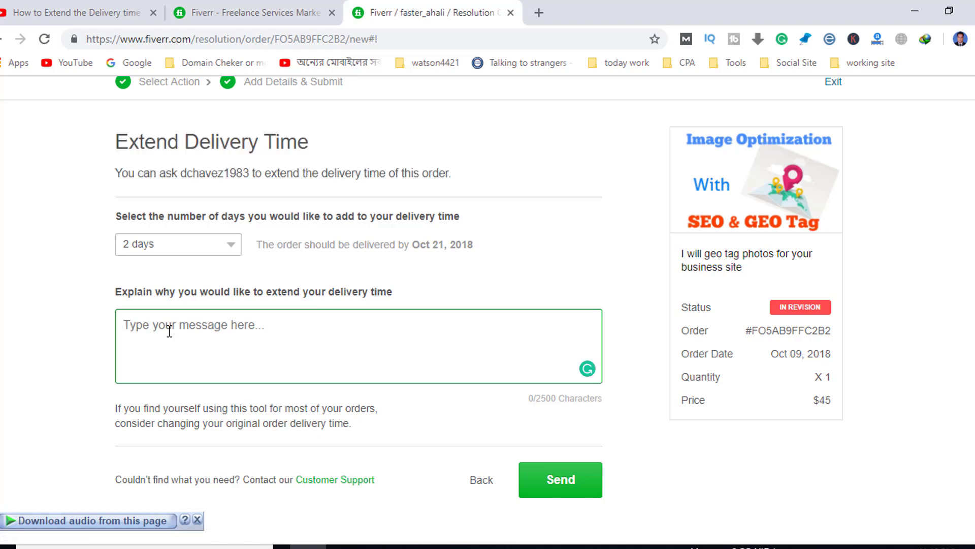
key("ctrl+v")
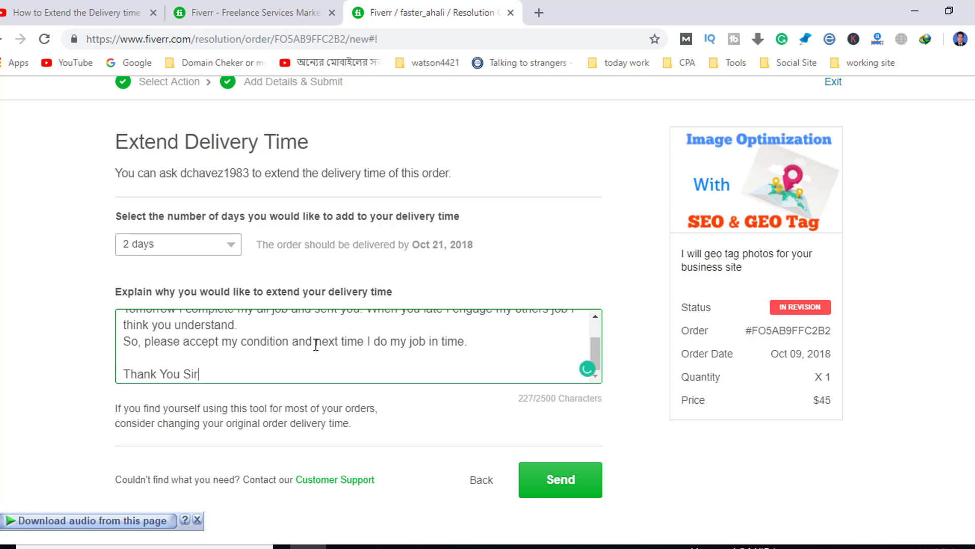
scroll(316, 342, "up", 2)
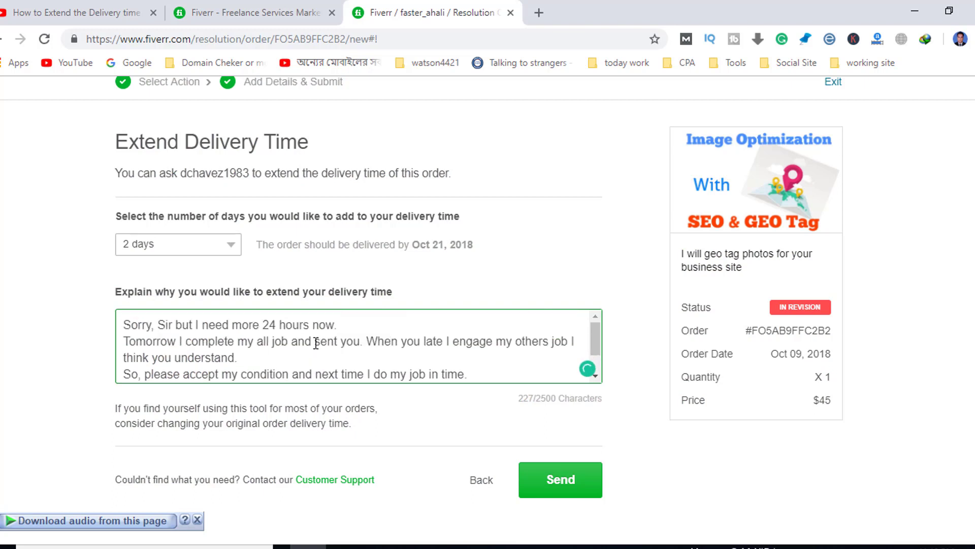
scroll(316, 343, "down", 2)
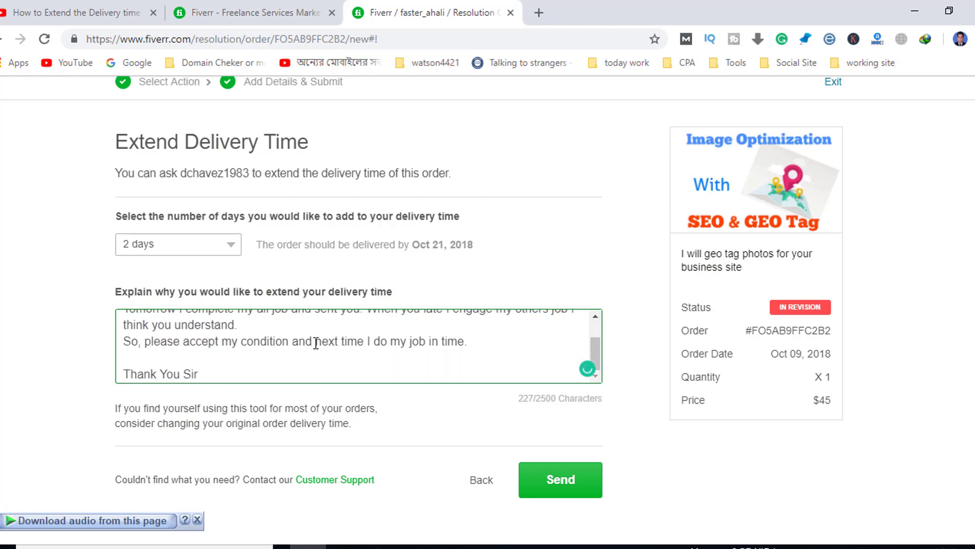
left_click(561, 480)
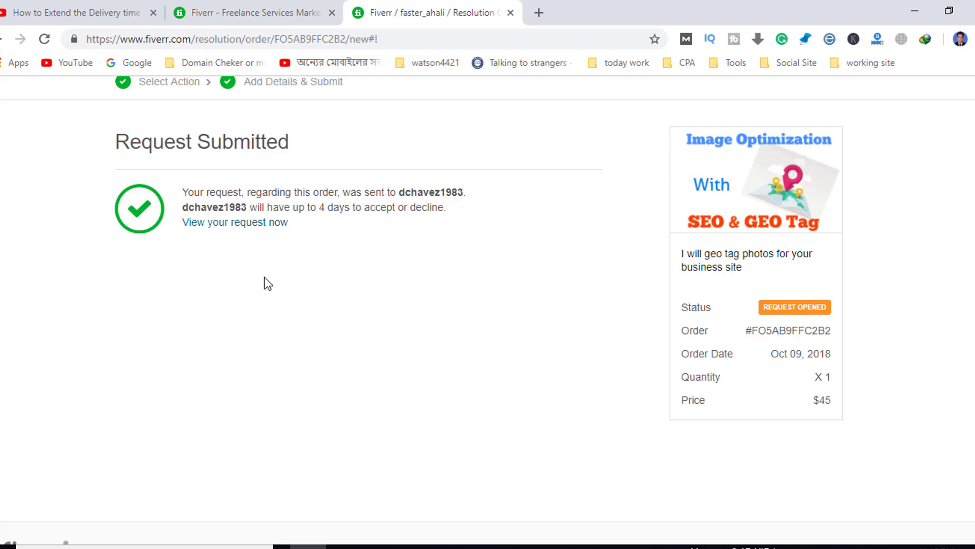
Review the Request Submitted confirmation, then return to the Fiverr homepage tab
scroll(264, 279, "up", 2)
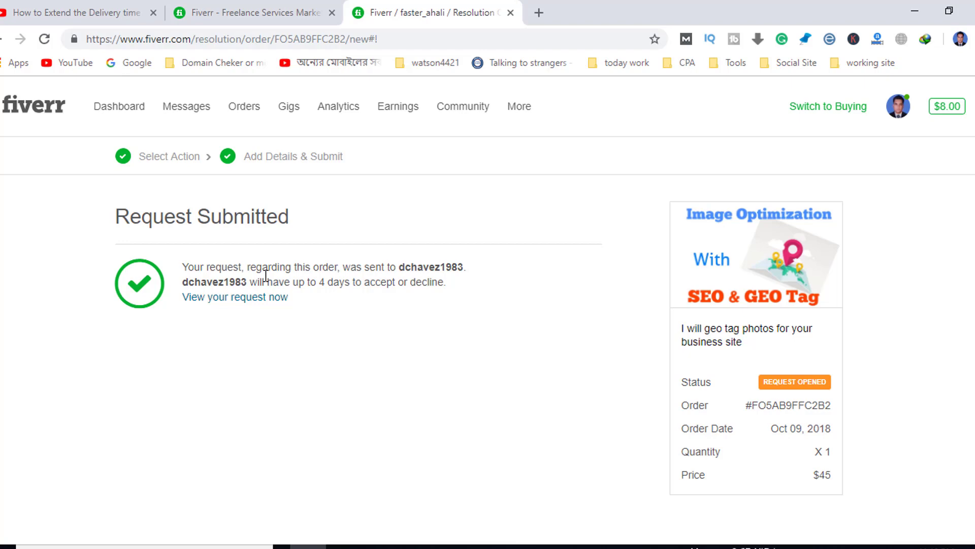
scroll(264, 275, "down", 4)
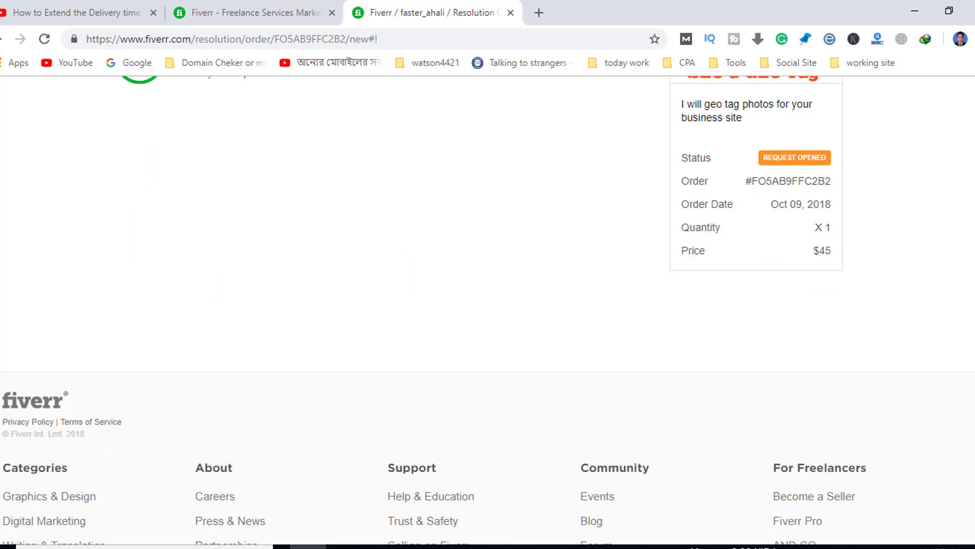
left_click(242, 10)
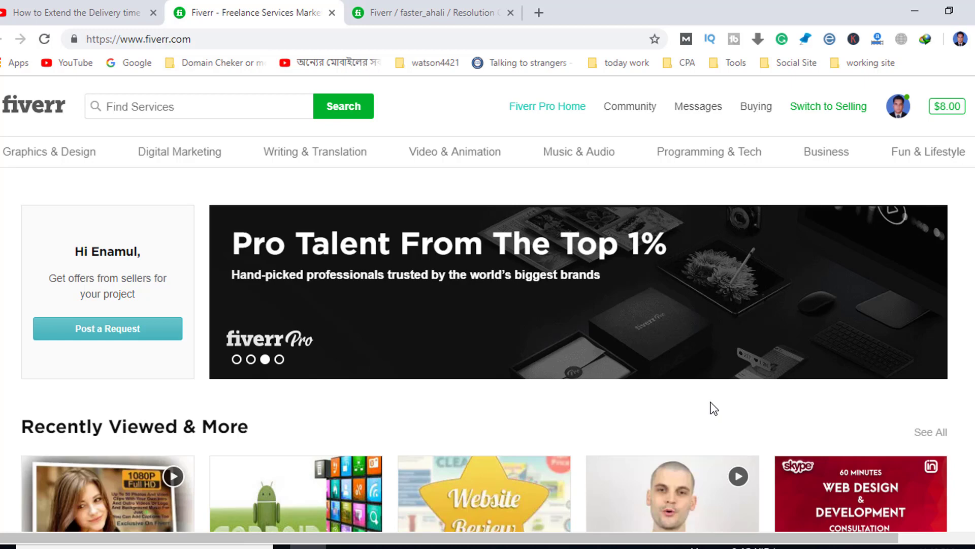